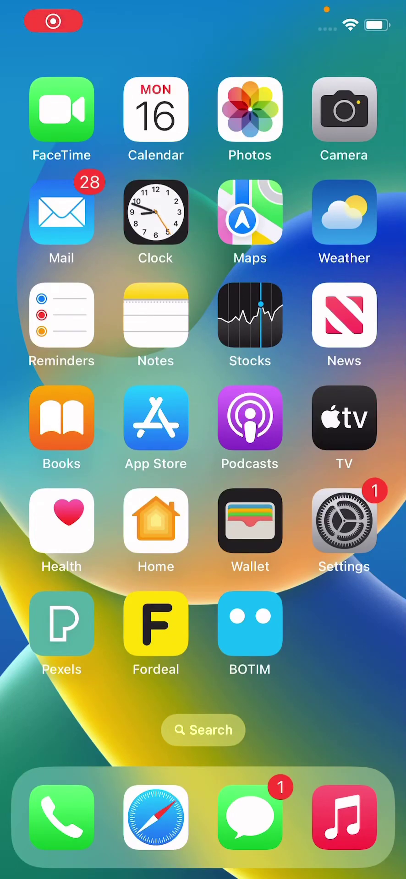
# Step: Swipe through the home screen pages and launch the App Store
pyautogui.moveTo(321, 440); pyautogui.dragTo(82, 439)
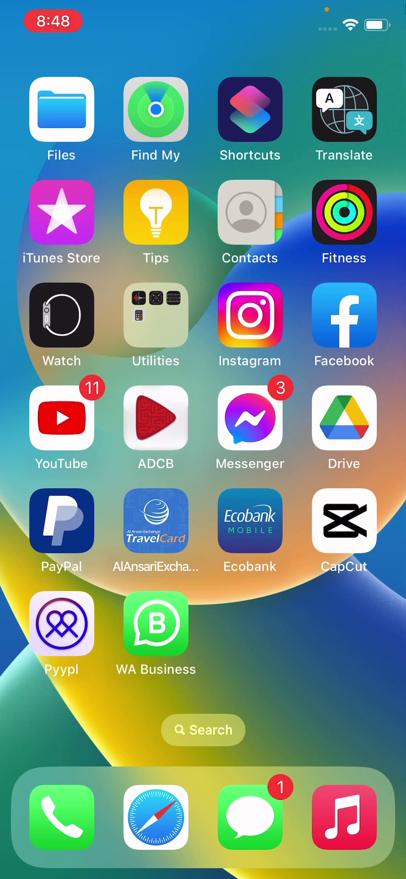
pyautogui.moveTo(82, 440); pyautogui.dragTo(320, 439)
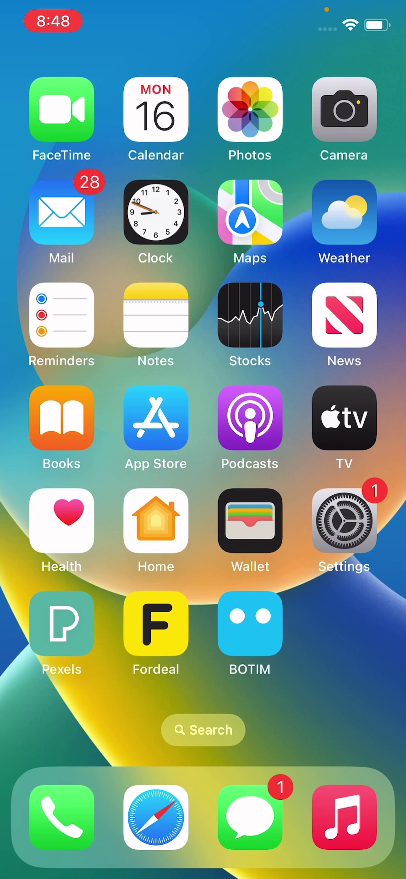
pyautogui.click(155, 418)
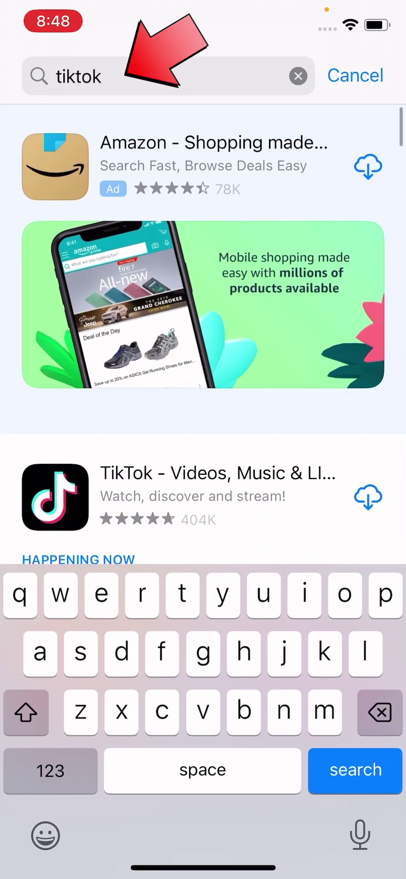
# Step: Download and install TikTok – Videos, Music & LIVE from the App Store, then launch it
pyautogui.click(368, 497)
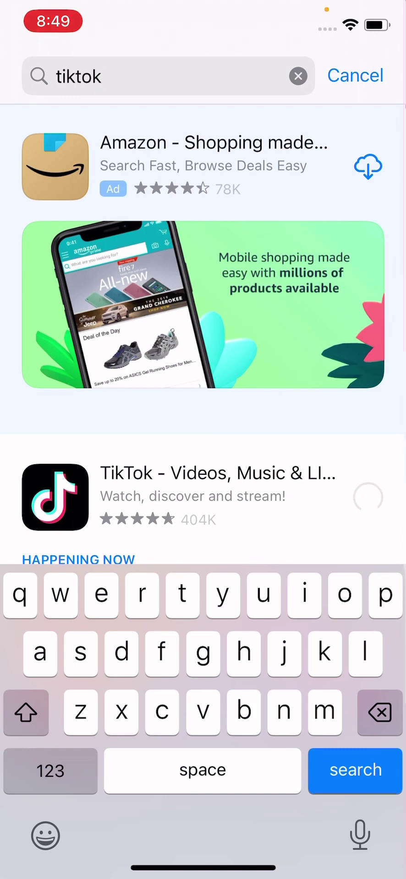
pyautogui.scroll(-5, 203, 320)
pyautogui.scroll(5, 203, 321)
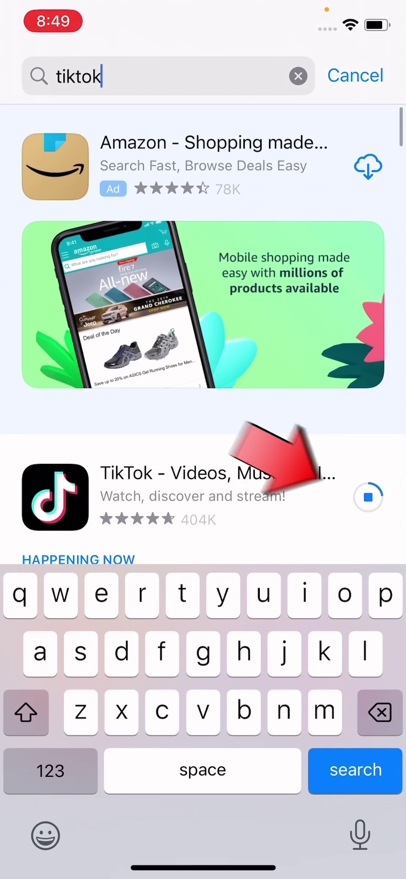
pyautogui.scroll(-10, 203, 321)
pyautogui.scroll(10, 203, 320)
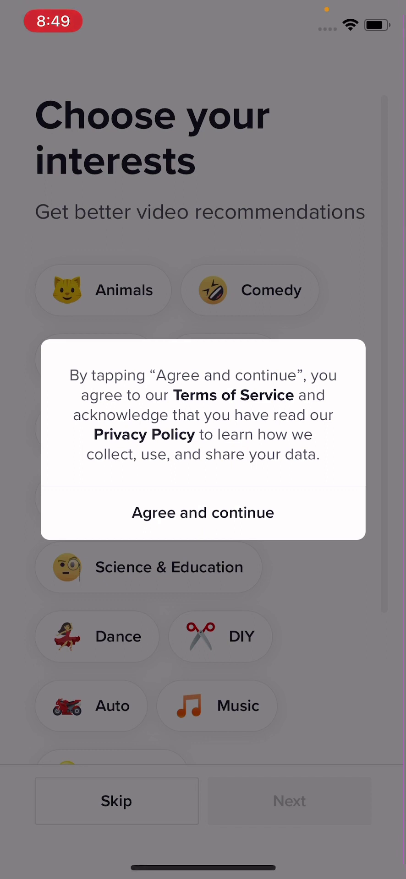
# Step: Accept TikTok's terms and pick Sports as an interest
pyautogui.click(203, 513)
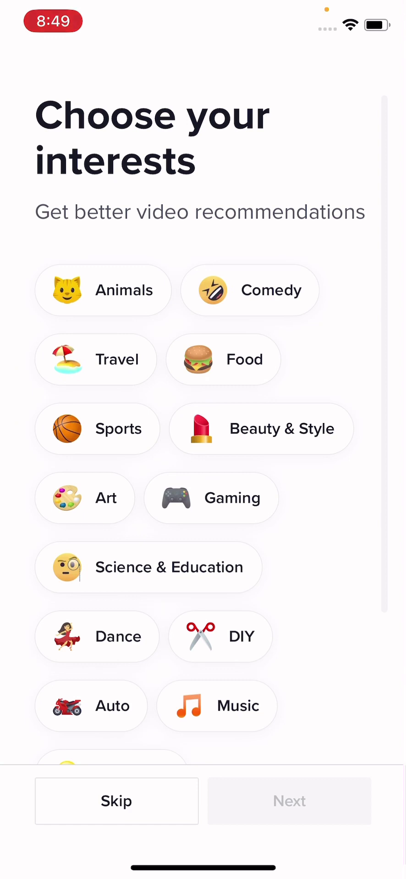
pyautogui.scroll(-5, 202, 430)
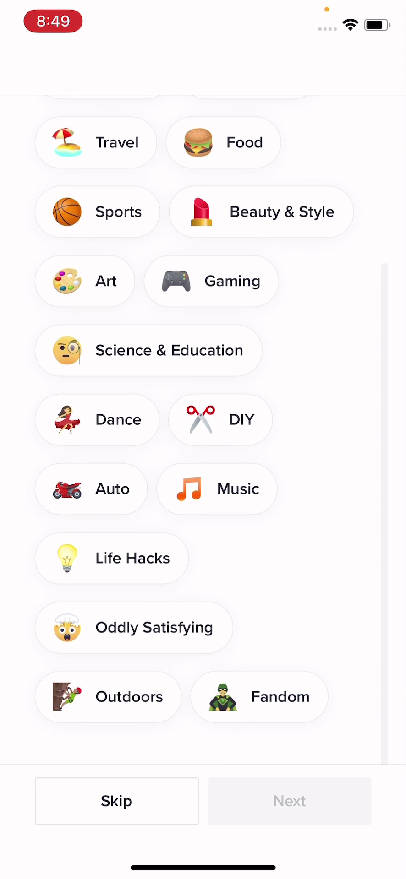
pyautogui.scroll(4, 203, 430)
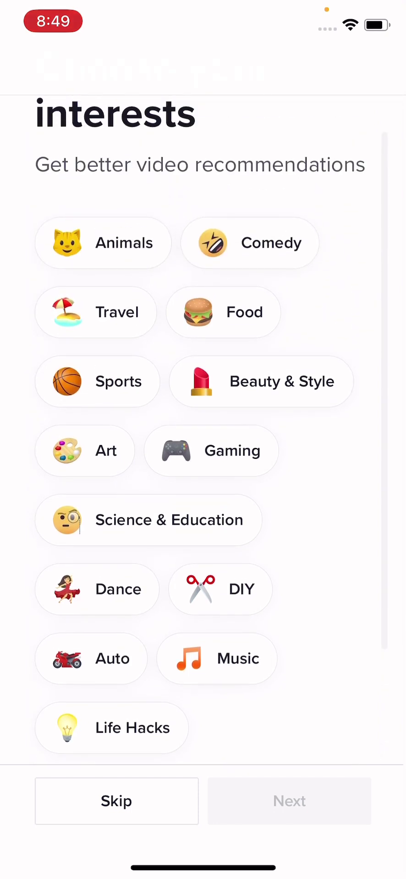
pyautogui.click(97, 381)
pyautogui.click(289, 801)
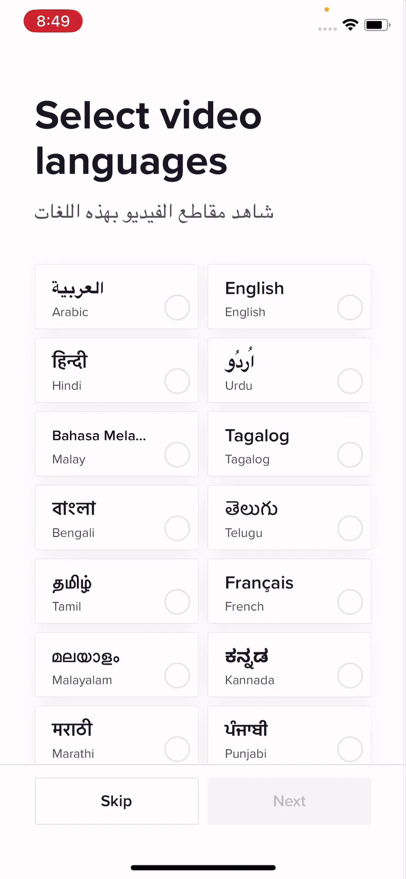
# Step: Choose English as the video language and start watching the feed
pyautogui.click(289, 297)
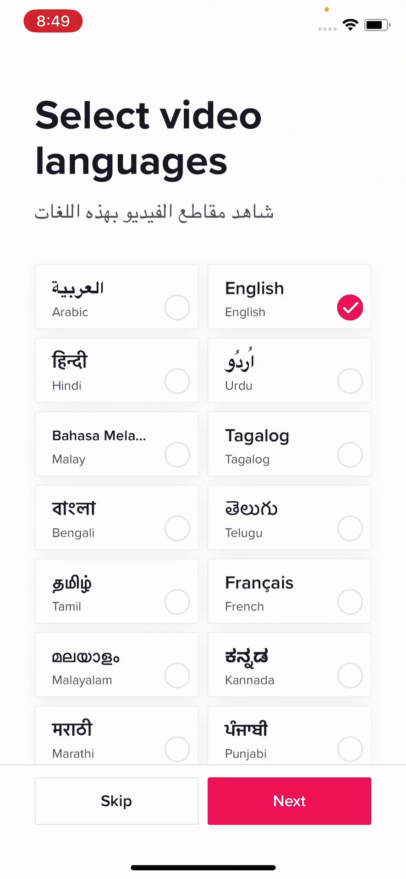
pyautogui.click(288, 801)
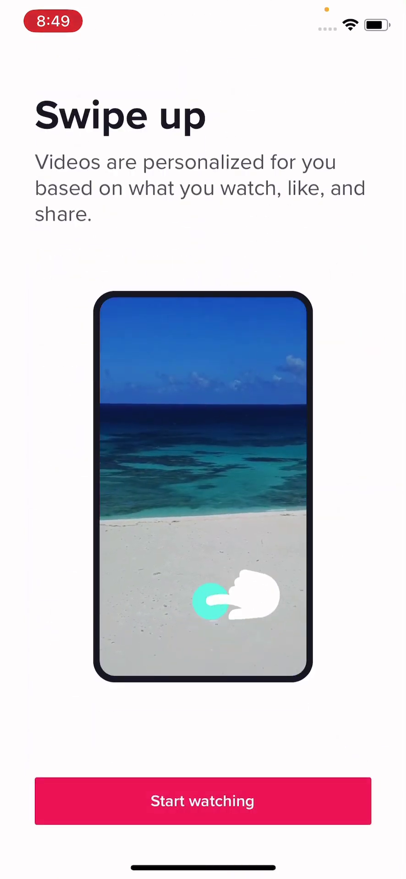
pyautogui.click(203, 801)
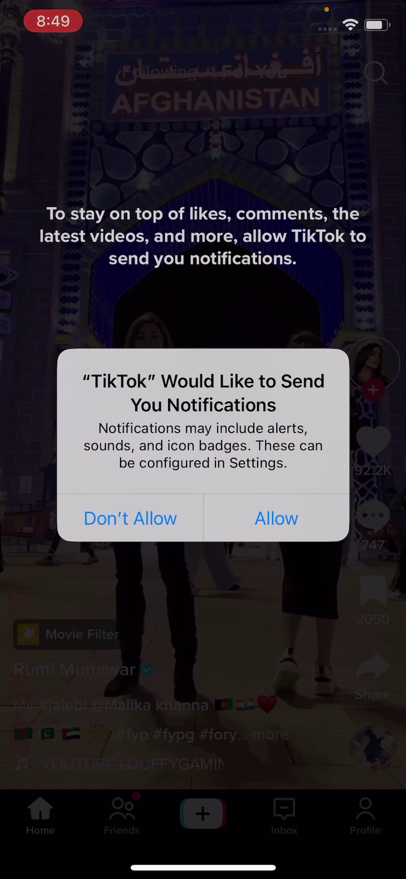
# Step: Allow notifications, dismiss the tracking request, and bring up the Profile log in or sign up options
pyautogui.click(276, 518)
pyautogui.click(203, 509)
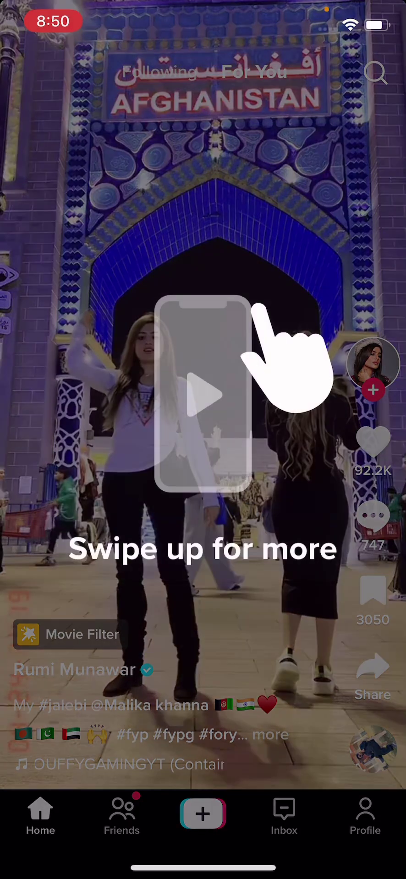
pyautogui.click(364, 817)
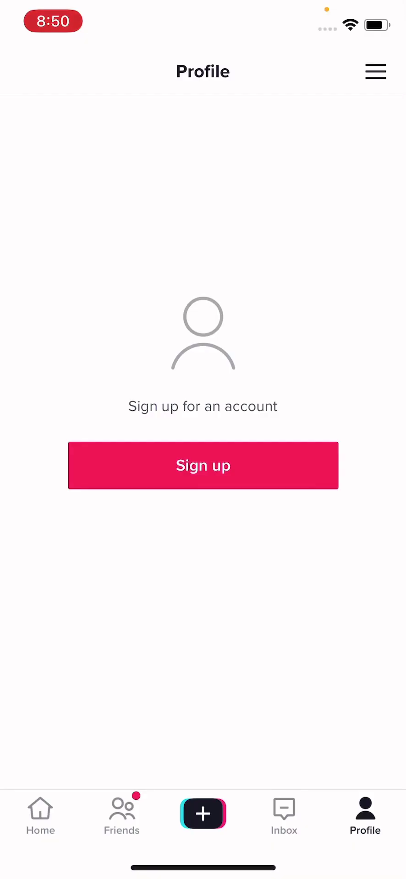
pyautogui.click(203, 465)
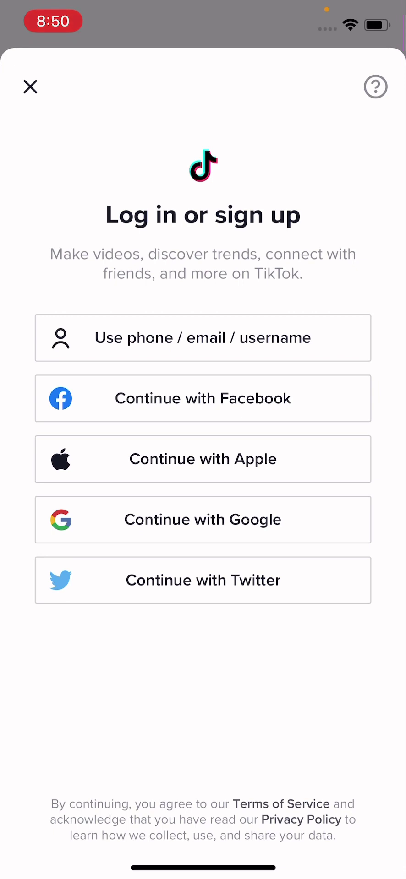
# Step: Choose phone sign-up and set the country code to United Arab Emirates (+971)
pyautogui.click(203, 338)
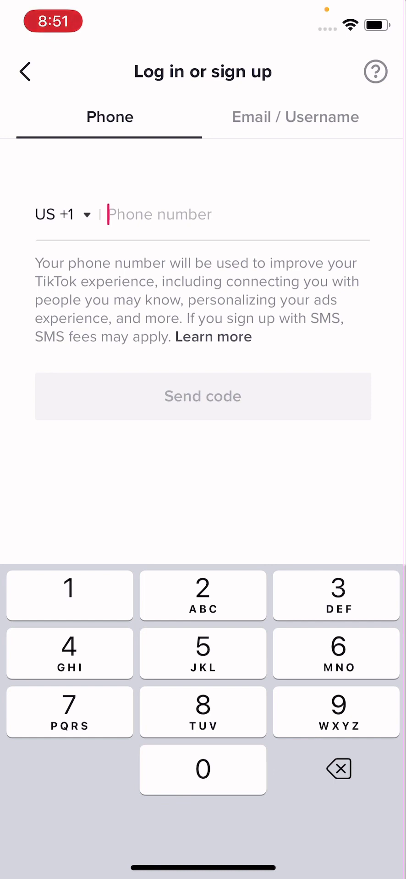
pyautogui.click(55, 214)
pyautogui.click(397, 303)
pyautogui.scroll(-10, 202, 458)
pyautogui.scroll(-10, 203, 458)
pyautogui.scroll(-10, 203, 457)
pyautogui.scroll(-10, 203, 458)
pyautogui.scroll(-10, 203, 458)
pyautogui.scroll(-10, 203, 457)
pyautogui.scroll(-10, 202, 457)
pyautogui.scroll(-10, 203, 458)
pyautogui.scroll(-3, 203, 458)
pyautogui.scroll(-5, 203, 458)
pyautogui.scroll(-10, 203, 458)
pyautogui.scroll(-2, 203, 458)
pyautogui.scroll(-10, 203, 458)
pyautogui.scroll(-10, 202, 458)
pyautogui.scroll(-10, 203, 458)
pyautogui.scroll(-10, 203, 457)
pyautogui.scroll(-10, 202, 458)
pyautogui.scroll(-10, 203, 458)
pyautogui.scroll(5, 202, 458)
pyautogui.click(94, 665)
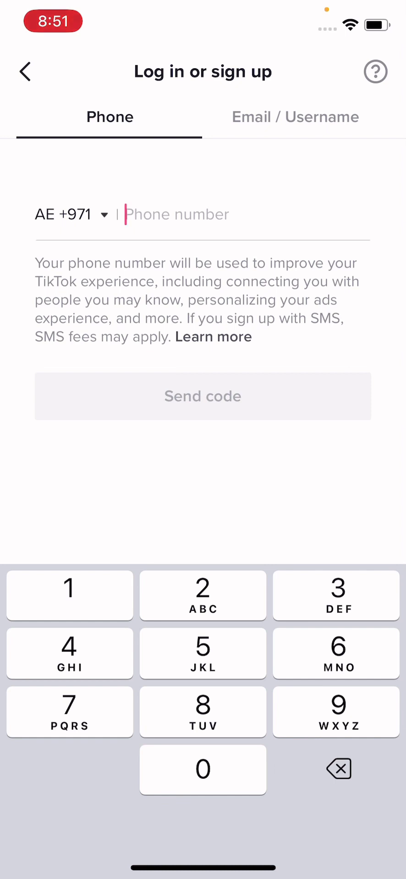
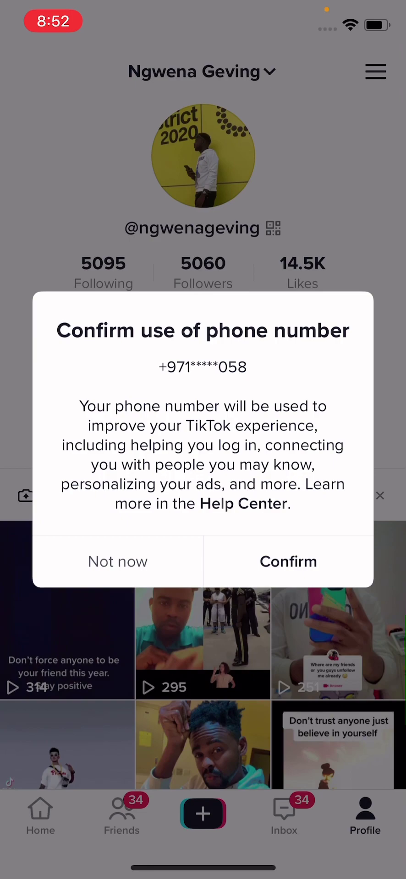
# Step: Enter the phone number, log in with the verification code, and decline confirming the number for now
pyautogui.click(118, 562)
# Step: Scroll through the profile's video grid and back to the top, then open Settings and privacy
pyautogui.scroll(-10, 203, 458)
pyautogui.scroll(-10, 203, 458)
pyautogui.scroll(-10, 202, 458)
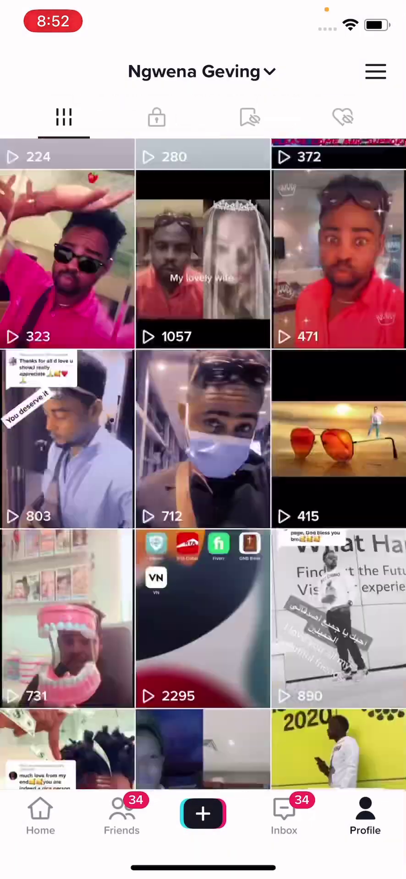
pyautogui.scroll(3, 203, 458)
pyautogui.scroll(10, 203, 458)
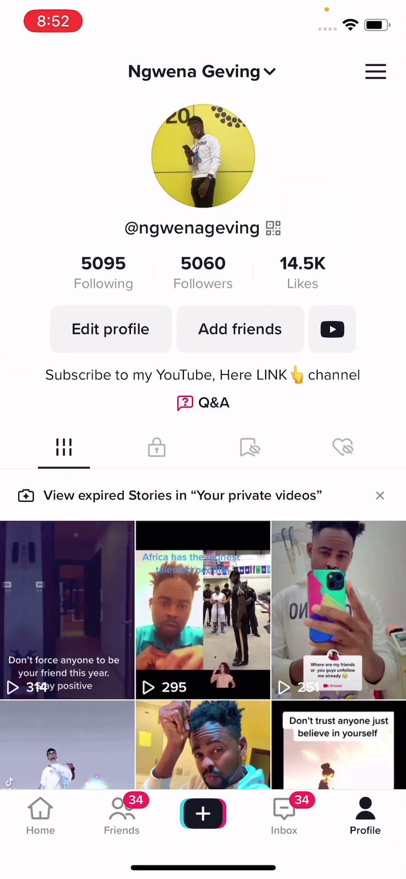
pyautogui.scroll(-10, 202, 458)
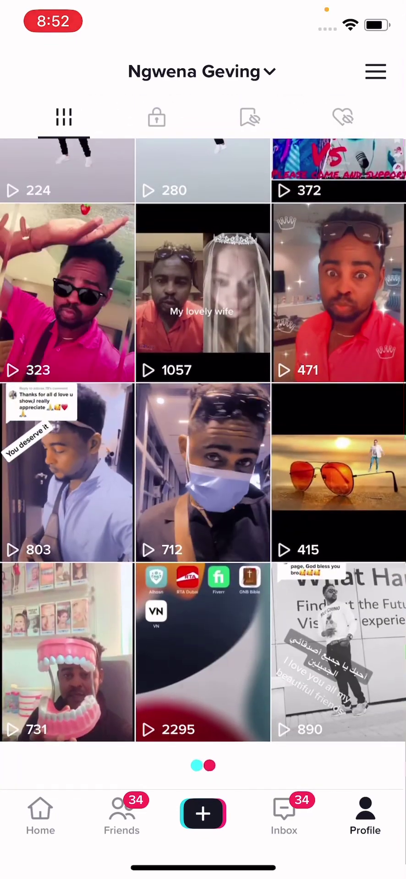
pyautogui.scroll(7, 203, 458)
pyautogui.scroll(-10, 203, 458)
pyautogui.scroll(-10, 203, 457)
pyautogui.scroll(-3, 202, 457)
pyautogui.scroll(3, 203, 458)
pyautogui.scroll(10, 203, 458)
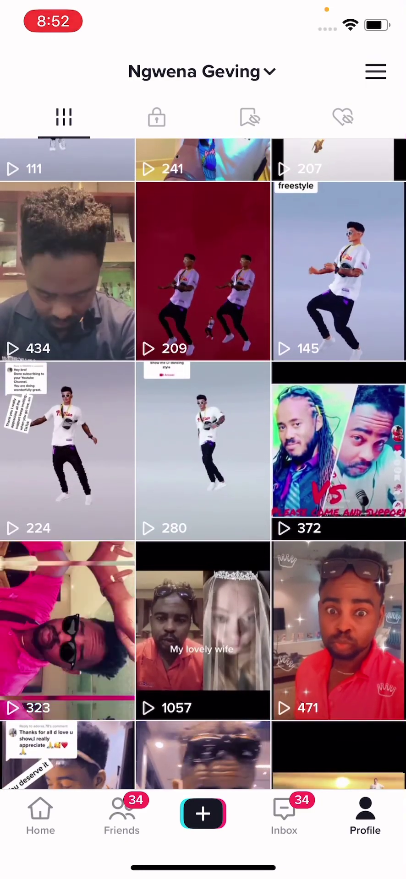
pyautogui.scroll(5, 203, 458)
pyautogui.scroll(10, 203, 458)
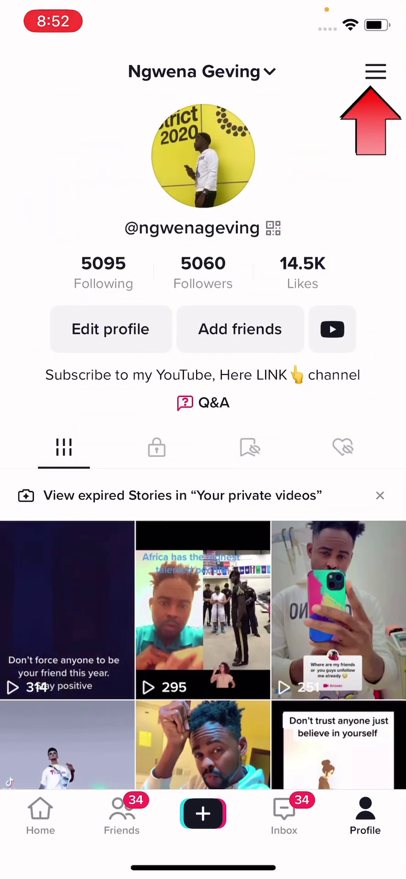
pyautogui.click(375, 71)
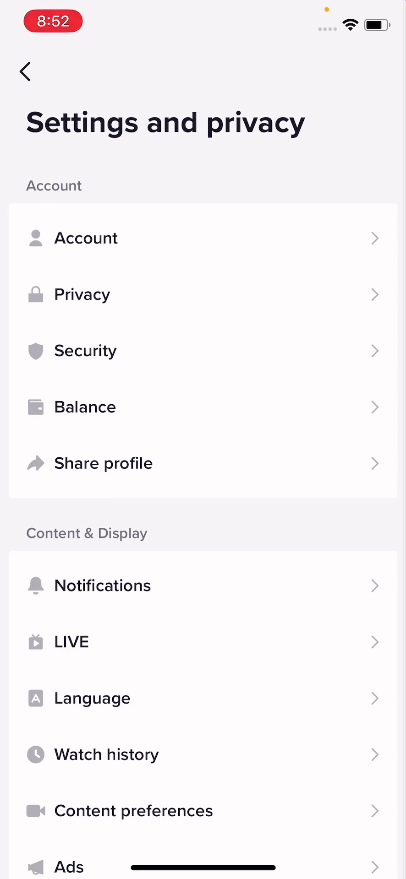
pyautogui.scroll(-5, 203, 457)
pyautogui.scroll(5, 203, 458)
pyautogui.scroll(-1, 203, 458)
pyautogui.click(82, 294)
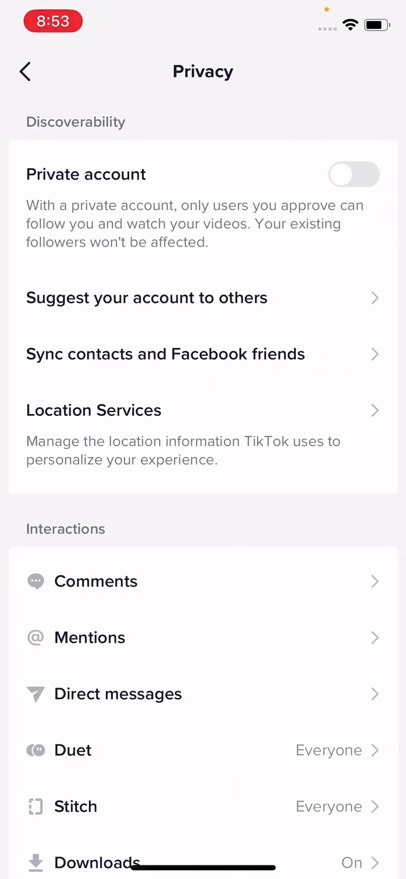
pyautogui.scroll(-5, 203, 458)
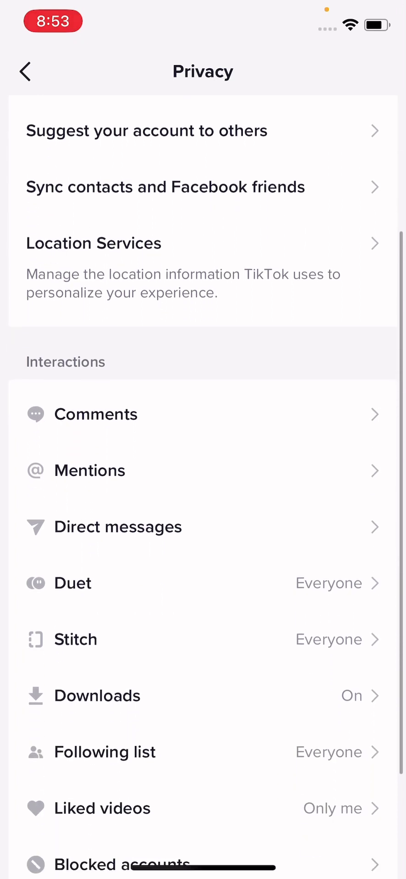
pyautogui.scroll(-2, 203, 458)
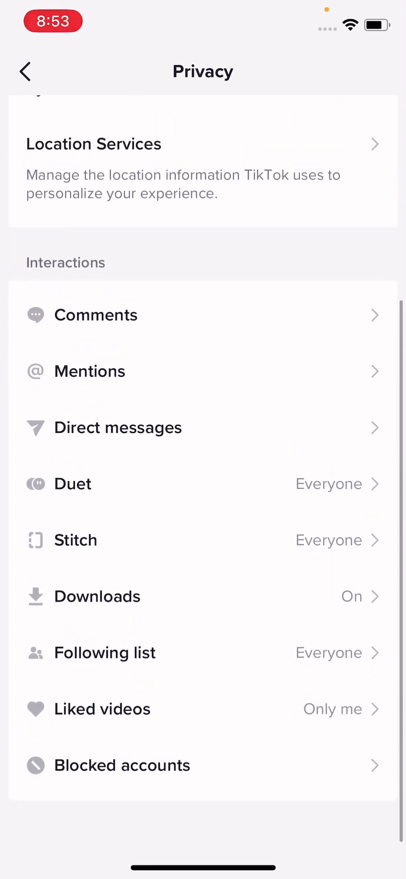
pyautogui.click(117, 429)
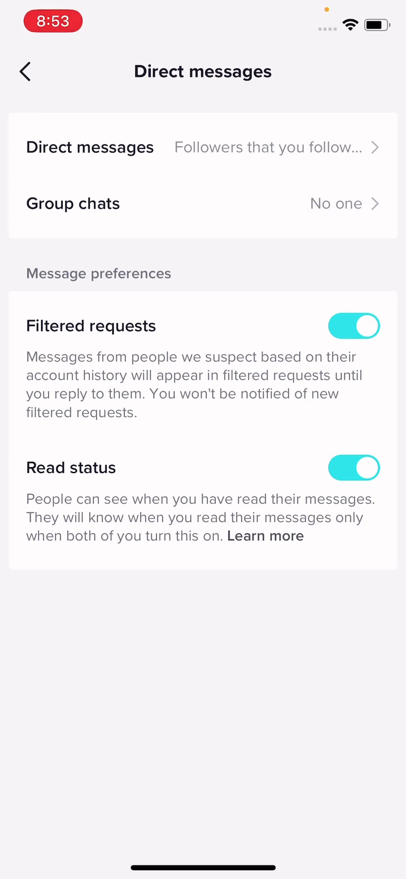
pyautogui.click(203, 147)
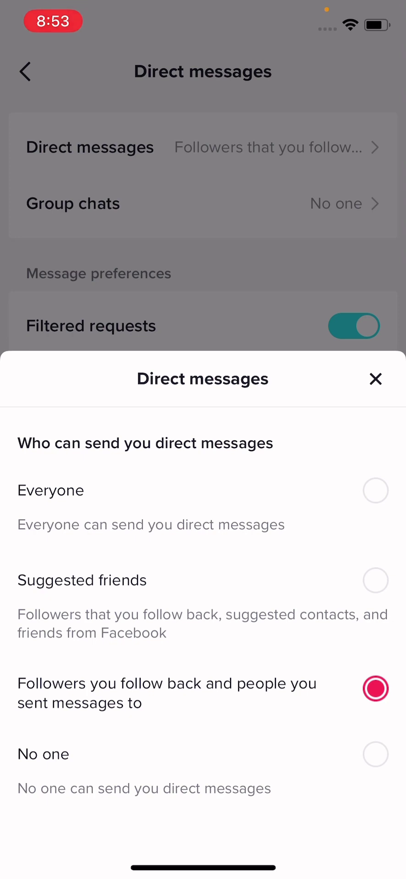
pyautogui.click(375, 379)
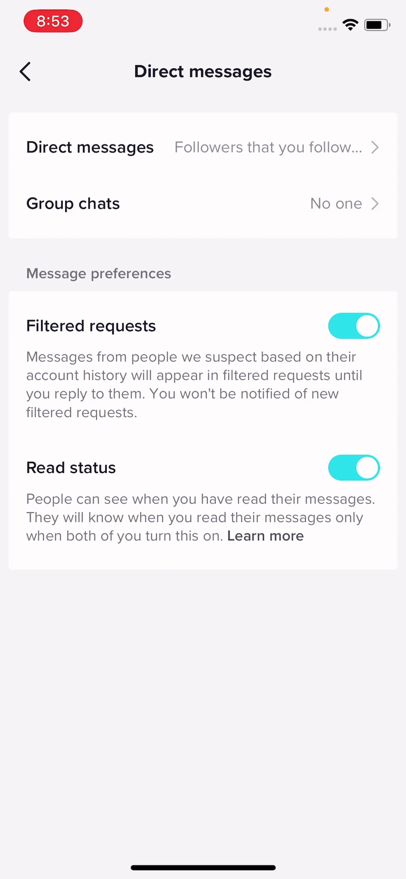
pyautogui.click(25, 71)
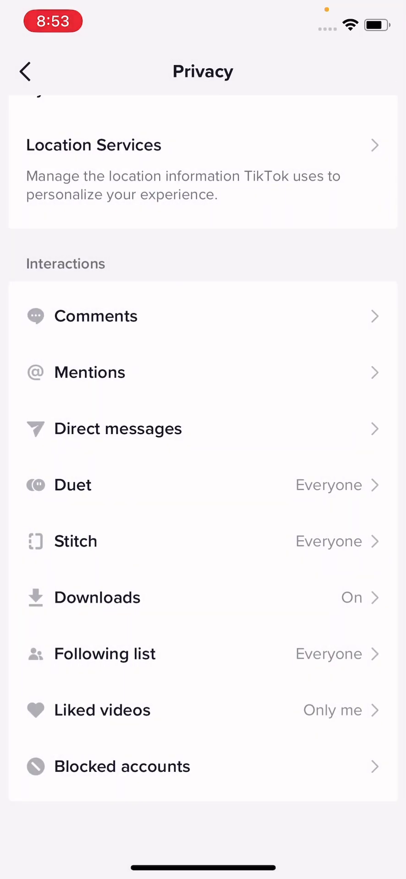
pyautogui.click(184, 485)
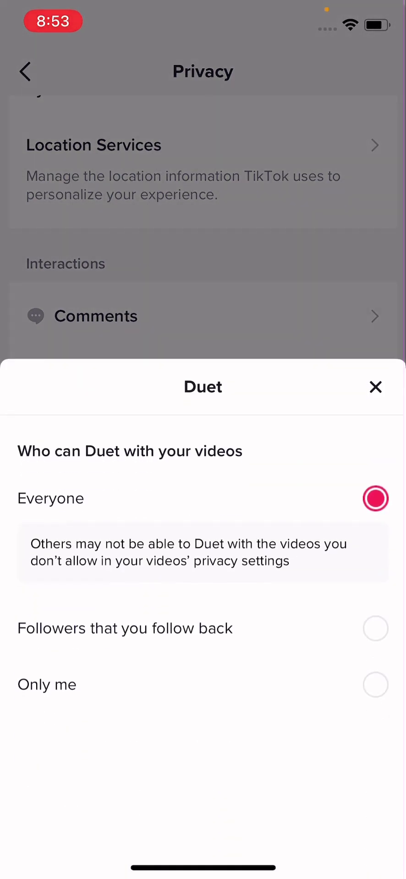
pyautogui.click(375, 387)
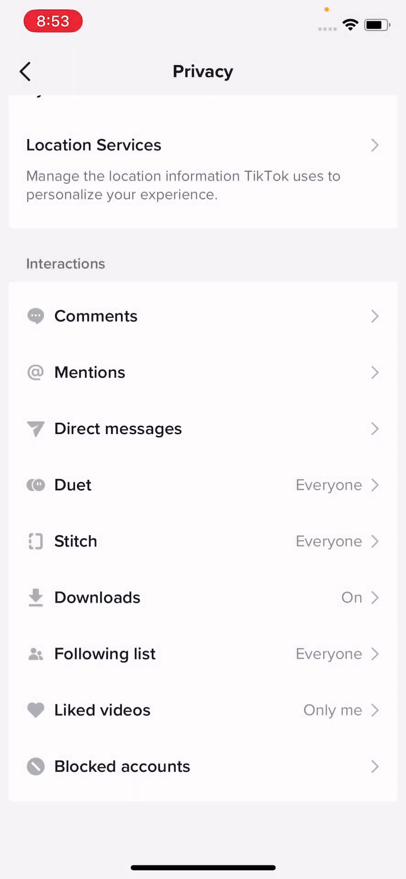
pyautogui.scroll(-2, 206, 469)
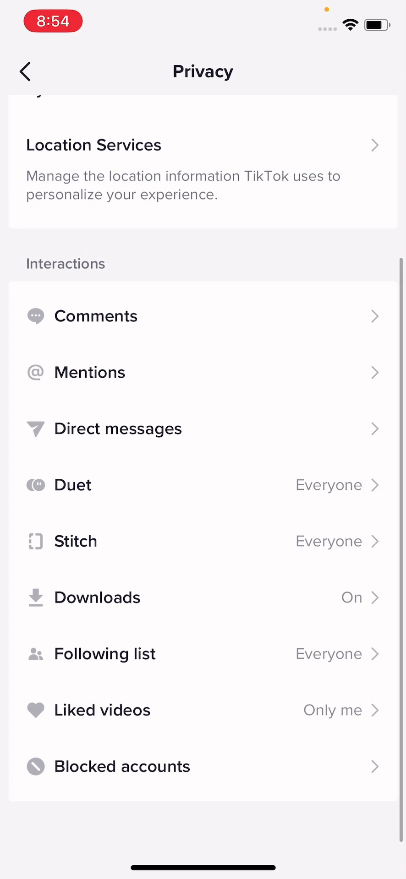
pyautogui.click(105, 654)
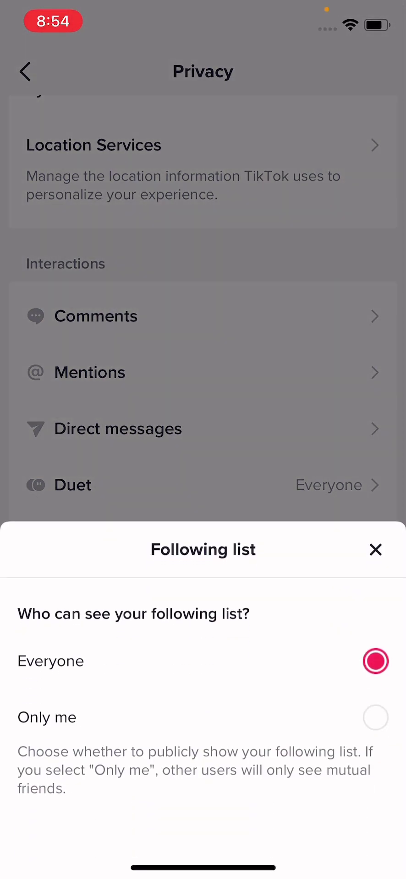
pyautogui.click(375, 549)
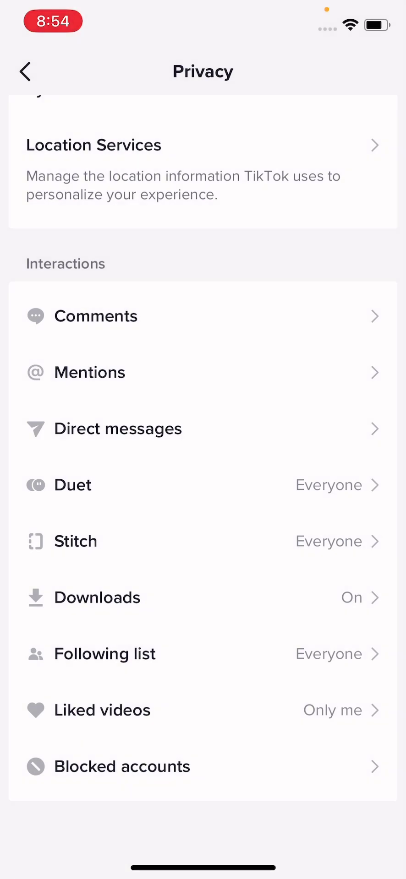
pyautogui.click(102, 710)
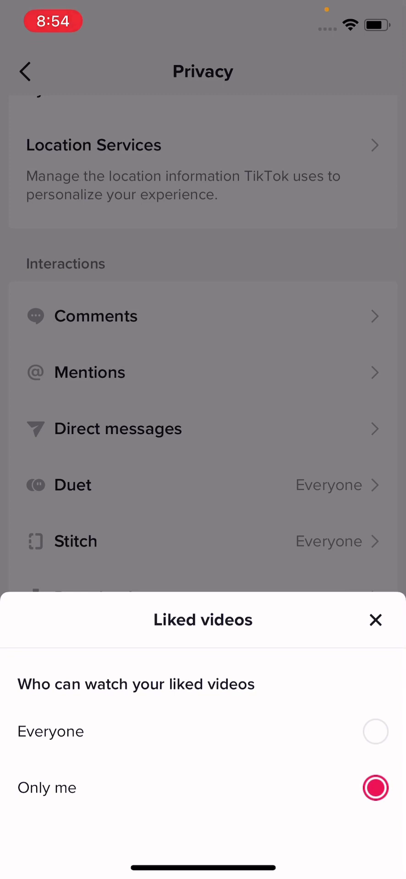
pyautogui.click(375, 620)
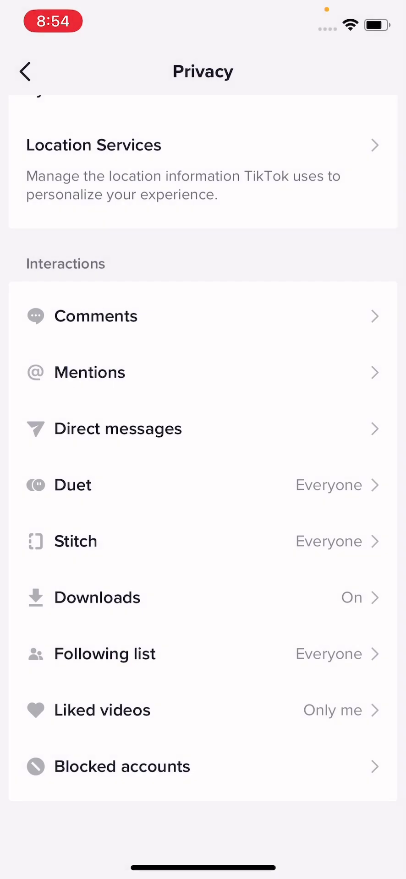
pyautogui.click(122, 767)
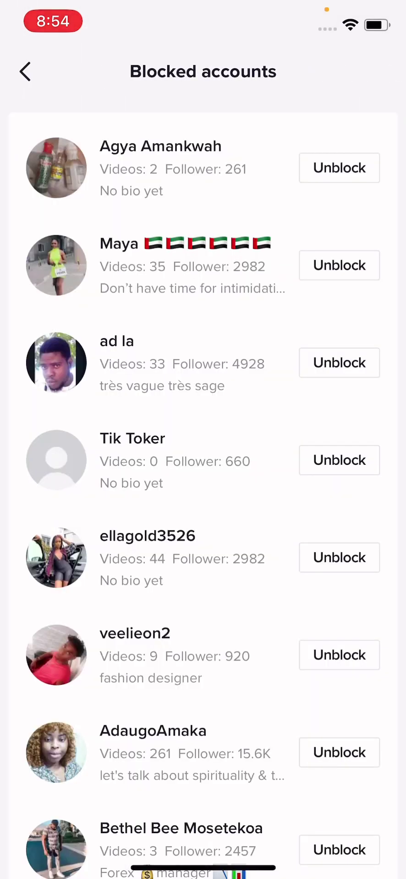
pyautogui.scroll(-10, 203, 487)
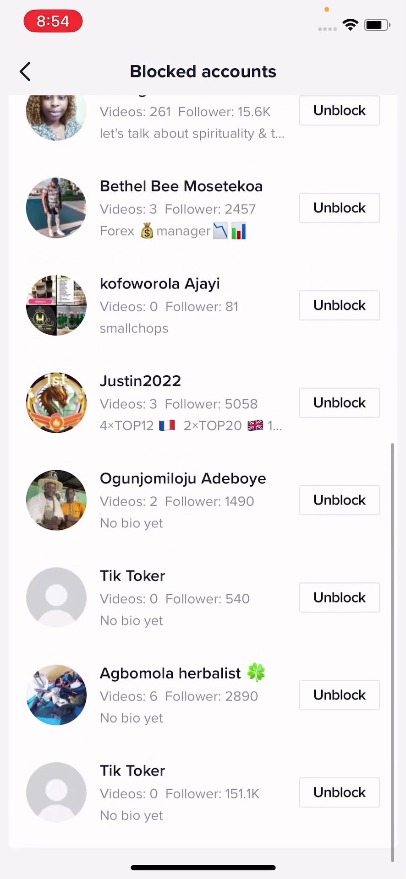
pyautogui.scroll(5, 203, 487)
pyautogui.scroll(10, 203, 487)
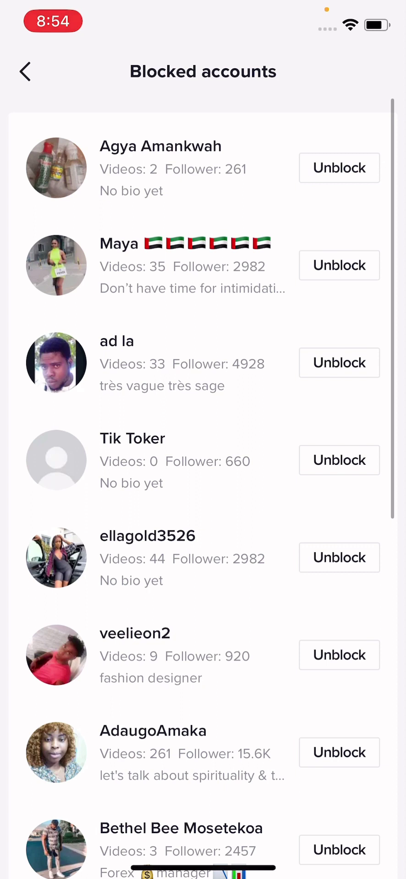
pyautogui.click(25, 72)
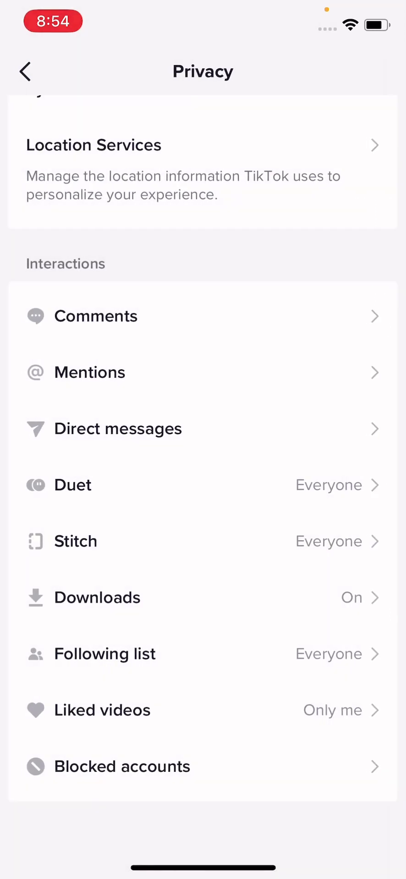
pyautogui.scroll(3, 203, 458)
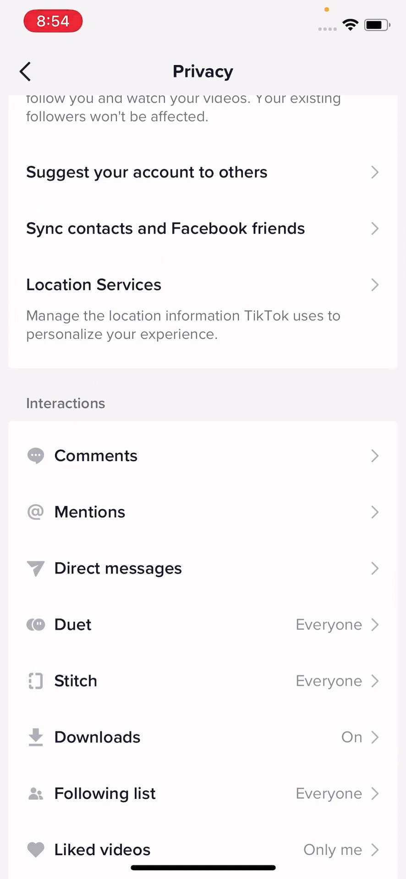
pyautogui.scroll(-1, 203, 458)
pyautogui.scroll(2, 203, 458)
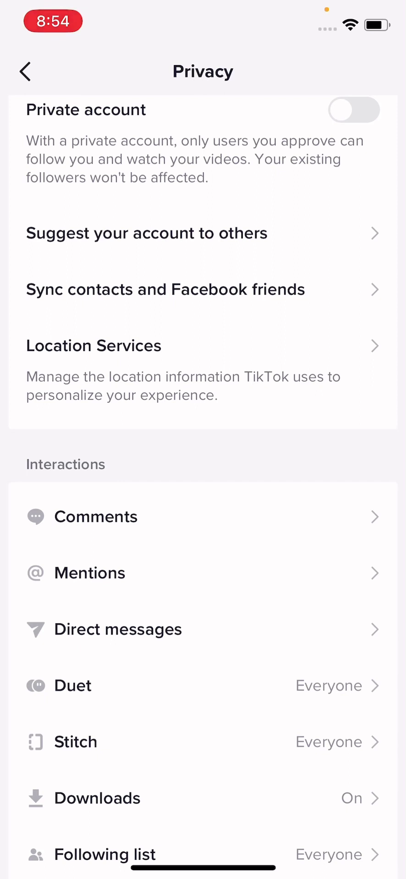
pyautogui.click(96, 516)
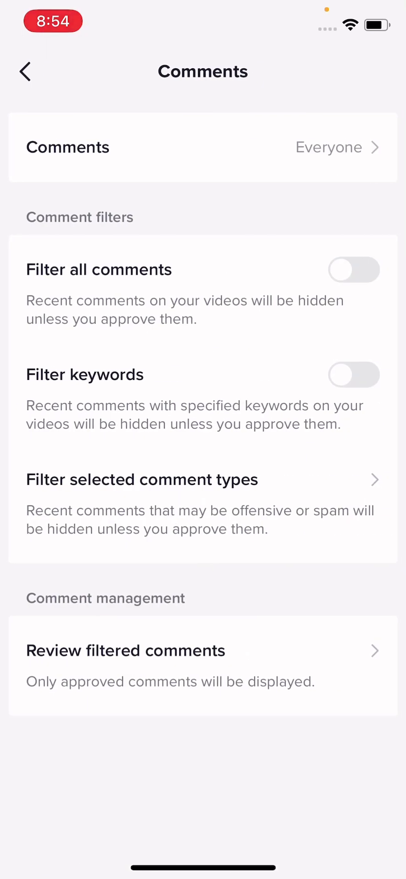
pyautogui.scroll(-3, 203, 404)
pyautogui.click(25, 72)
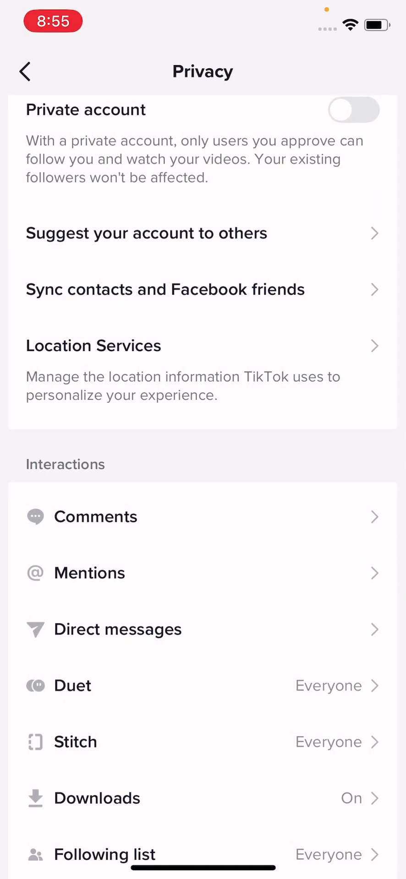
pyautogui.scroll(-5, 203, 428)
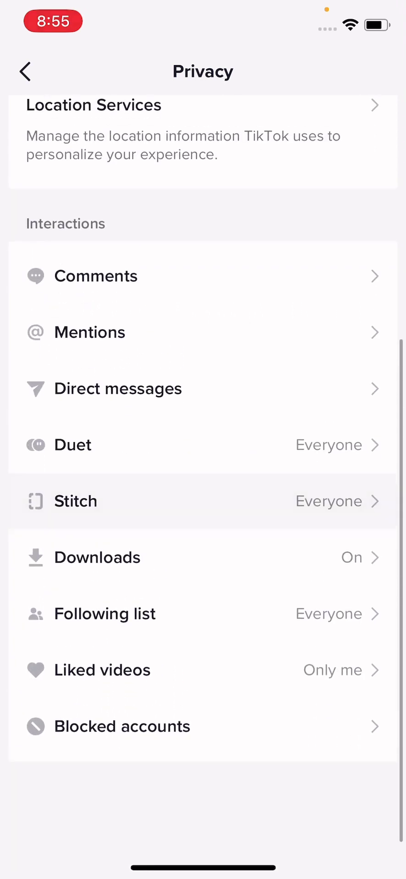
# Step: Return to the main Settings and privacy page and scroll through its options without changing any
pyautogui.click(25, 71)
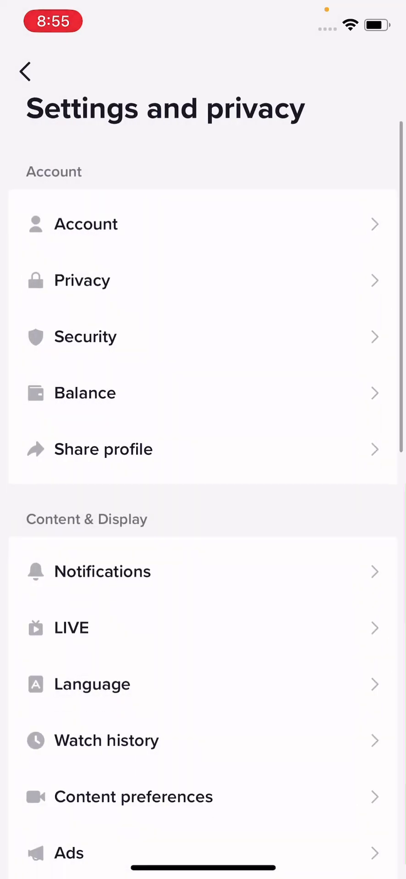
pyautogui.scroll(-3, 203, 485)
pyautogui.scroll(-4, 203, 485)
pyautogui.scroll(-1, 203, 485)
pyautogui.scroll(-2, 203, 486)
pyautogui.scroll(3, 203, 486)
pyautogui.scroll(-2, 203, 486)
pyautogui.scroll(-4, 202, 485)
pyautogui.scroll(-4, 203, 486)
pyautogui.scroll(-2, 203, 485)
pyautogui.scroll(-2, 203, 486)
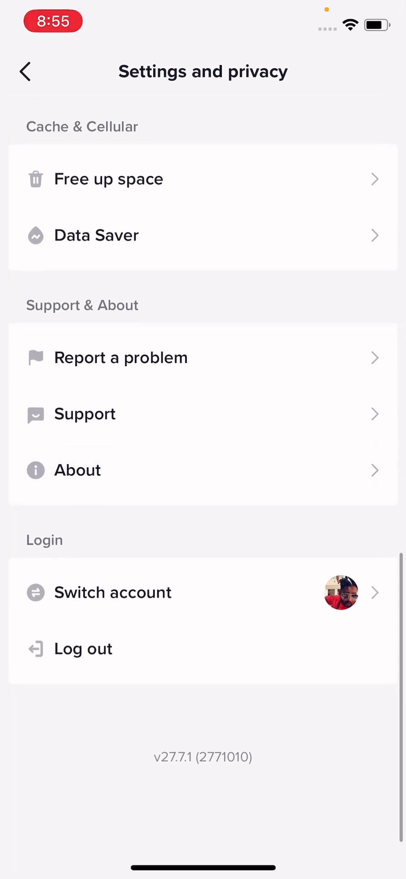
pyautogui.scroll(8, 203, 485)
pyautogui.scroll(3, 203, 486)
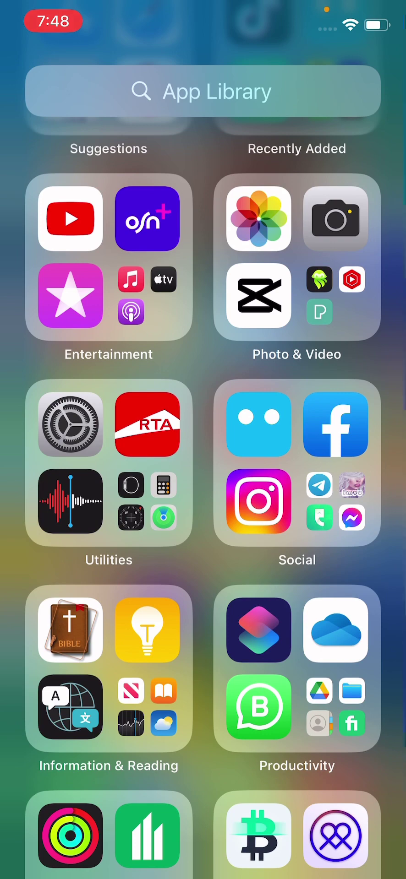
# Step: Scroll the App Library, open its search, then cancel it
pyautogui.scroll(-5, 202, 457)
pyautogui.scroll(5, 203, 458)
pyautogui.click(203, 91)
pyautogui.click(351, 90)
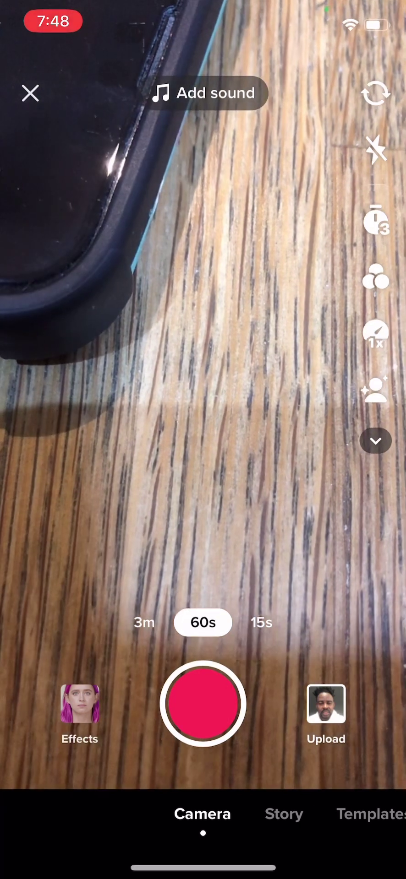
# Step: Try the 15-second, 60-second and 3-minute recording lengths, settling on 15 seconds
pyautogui.click(261, 623)
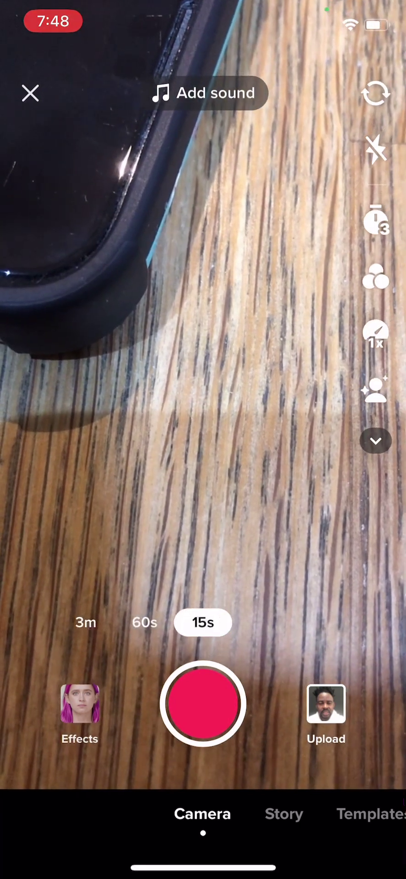
pyautogui.click(144, 622)
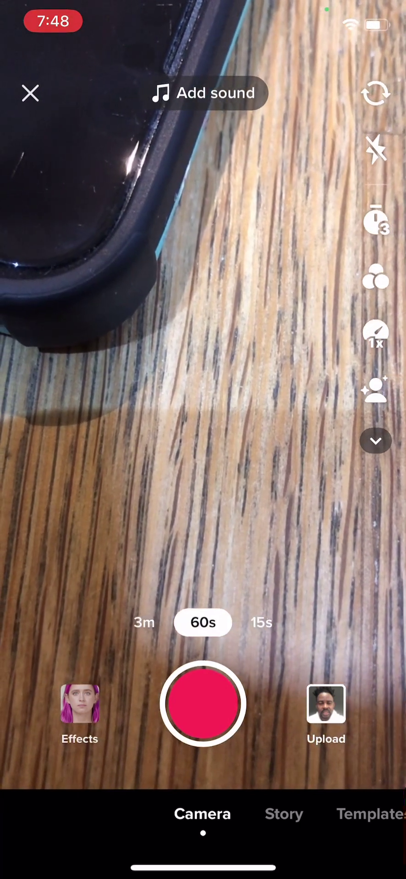
pyautogui.click(144, 622)
pyautogui.click(202, 622)
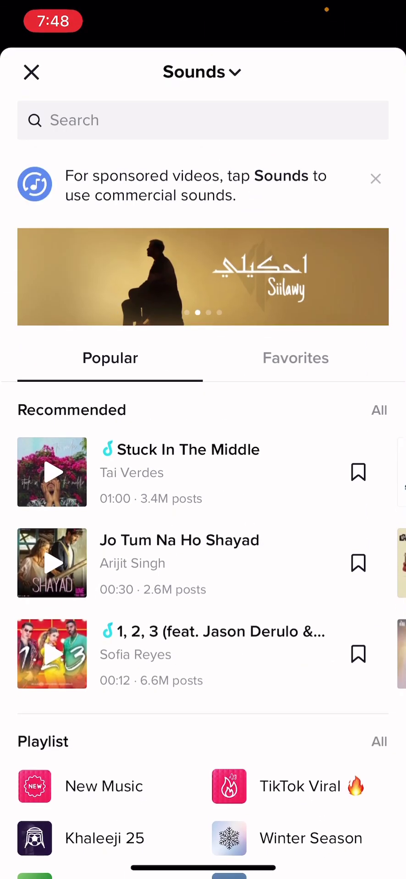
# Step: Open the sound search and leave the sound browser without choosing a sound
pyautogui.scroll(-1, 203, 549)
pyautogui.click(183, 120)
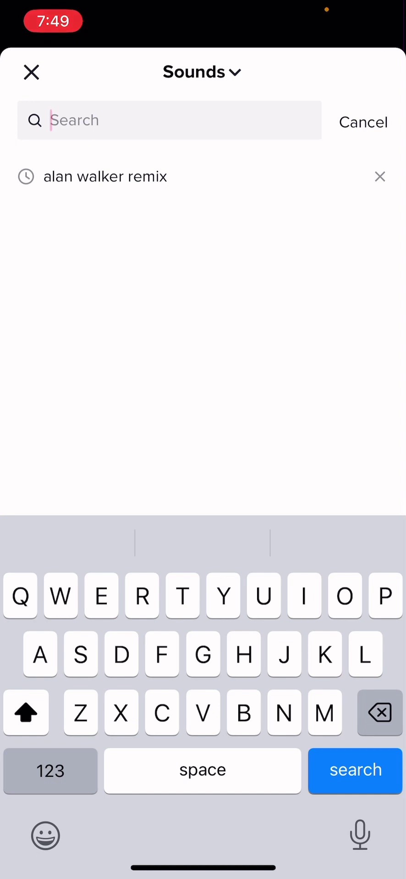
pyautogui.click(31, 72)
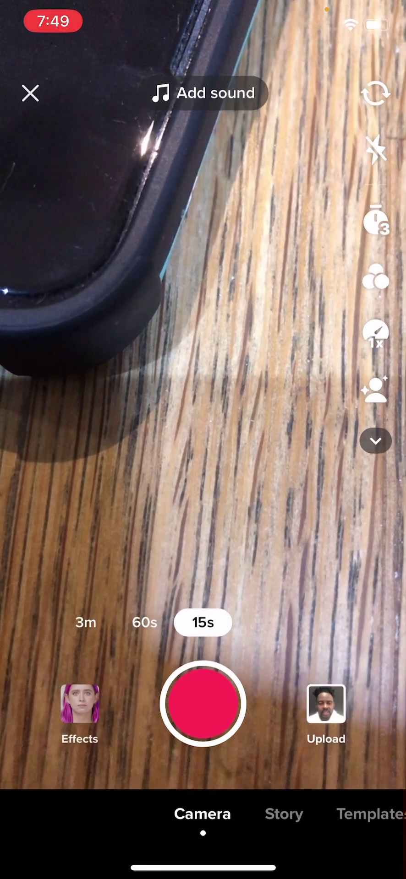
# Step: Upload the studio photo from the gallery, filtered to show only photos
pyautogui.click(326, 705)
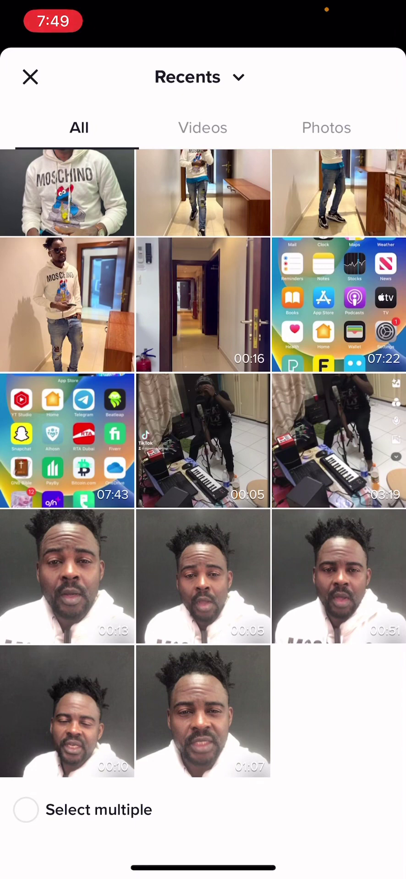
pyautogui.click(203, 128)
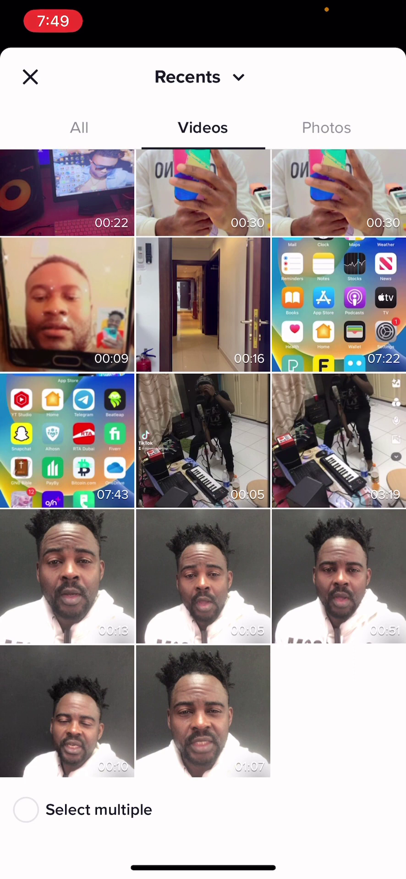
pyautogui.click(79, 128)
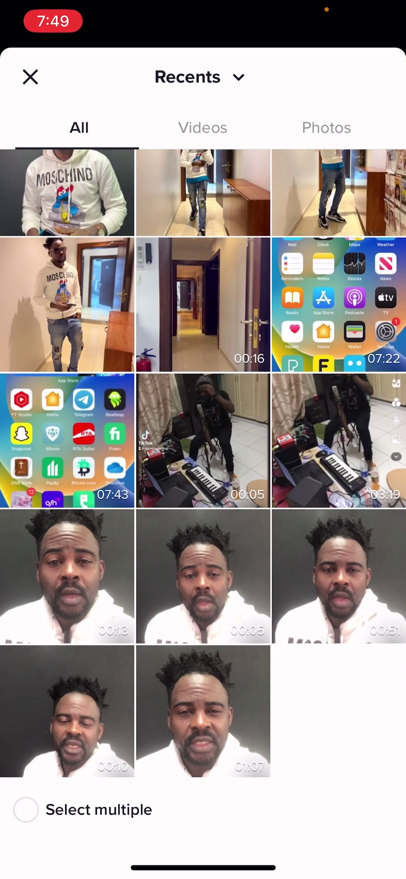
pyautogui.click(326, 127)
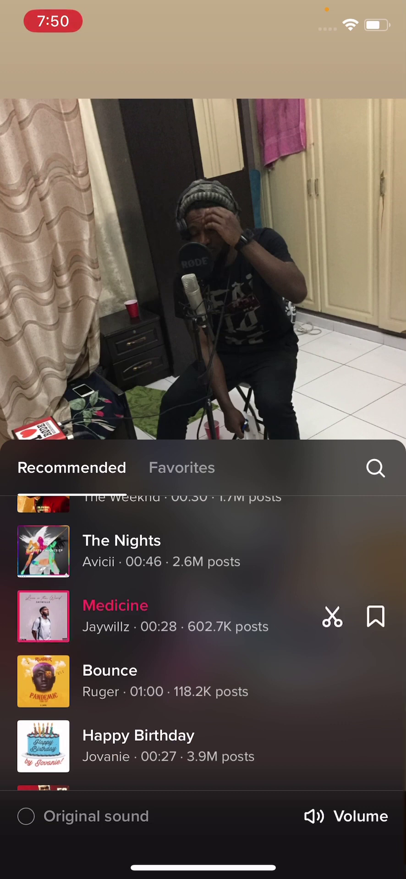
# Step: Choose Medicine from the suggested sounds as the studio clip's sound
pyautogui.click(202, 229)
pyautogui.click(203, 92)
pyautogui.scroll(-3, 203, 641)
pyautogui.scroll(-2, 203, 641)
pyautogui.scroll(-3, 202, 641)
pyautogui.scroll(-3, 203, 641)
pyautogui.scroll(-2, 203, 640)
pyautogui.scroll(-3, 203, 640)
pyautogui.scroll(-2, 203, 641)
pyautogui.click(138, 790)
pyautogui.click(203, 229)
pyautogui.click(375, 265)
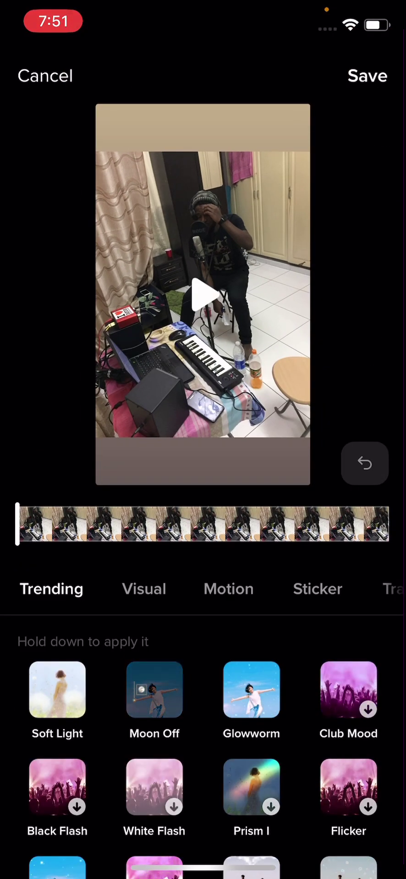
# Step: Apply Moon Off to the clip's first part and Glowworm through to the end, then save
pyautogui.click(154, 689)
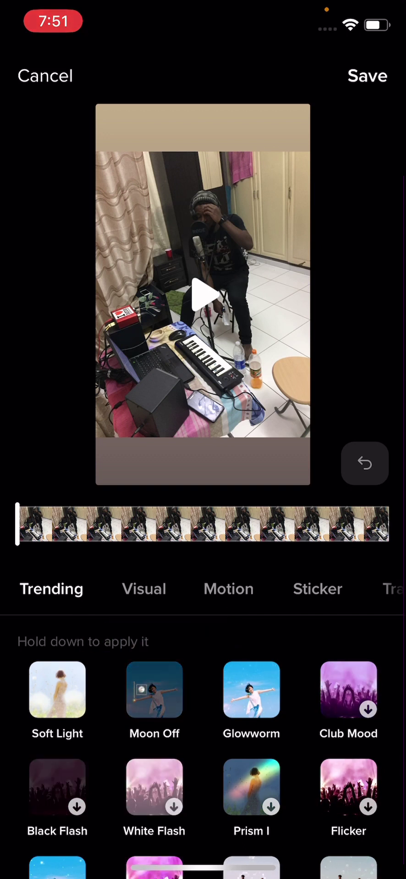
pyautogui.moveTo(154, 689); pyautogui.dragTo(155, 689)
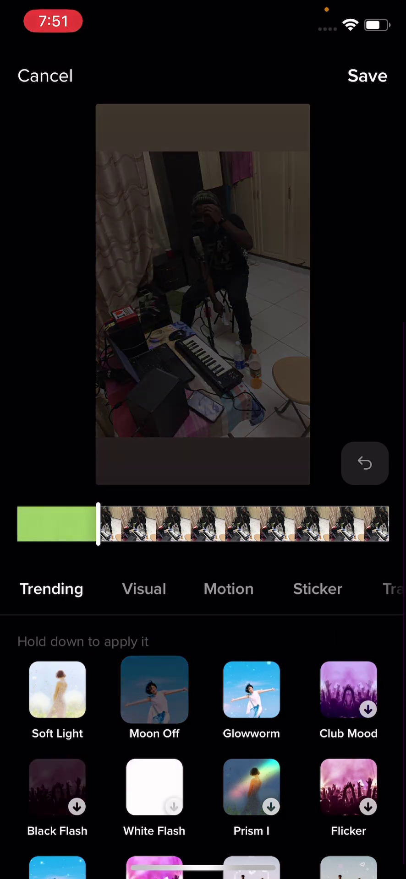
pyautogui.moveTo(155, 689); pyautogui.dragTo(154, 689)
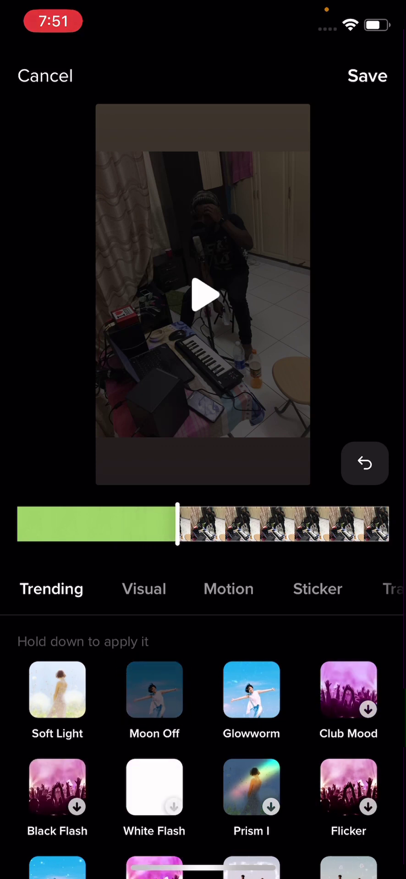
pyautogui.moveTo(252, 690); pyautogui.dragTo(251, 690)
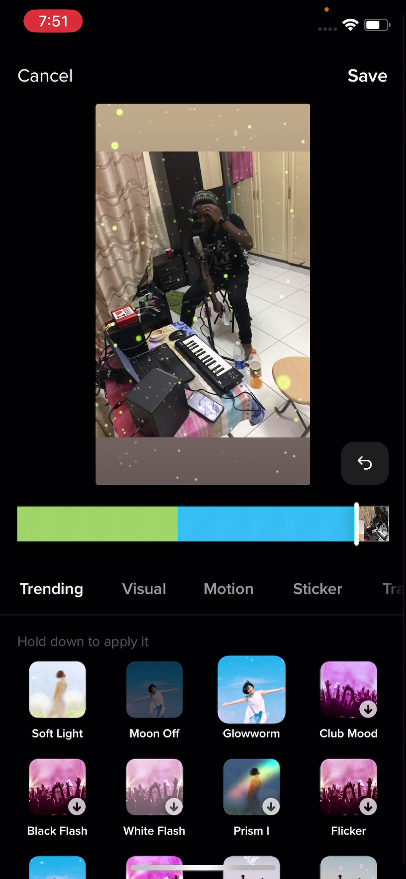
pyautogui.moveTo(251, 689); pyautogui.dragTo(251, 690)
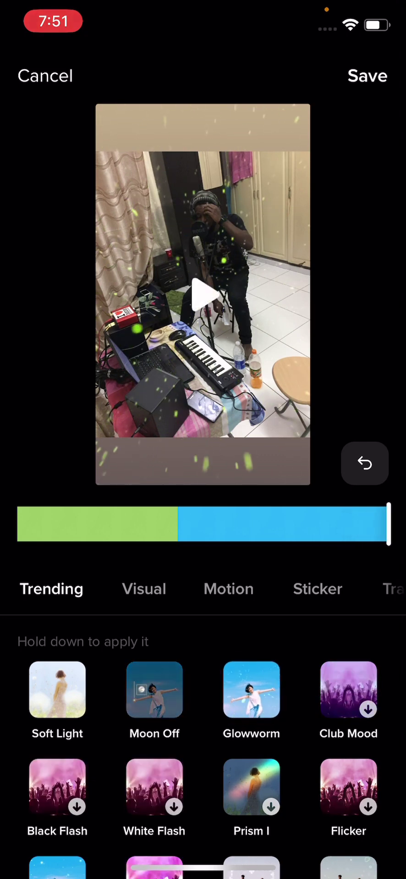
pyautogui.click(367, 76)
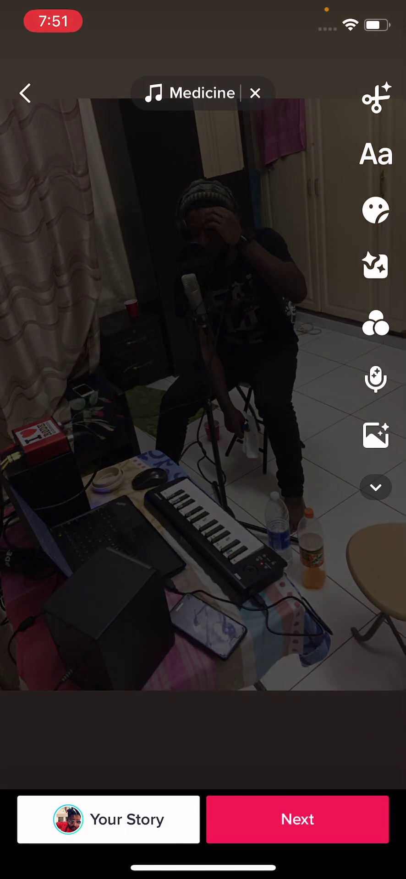
# Step: Add a white 'Good vibes' text overlay to the photo using word suggestions
pyautogui.click(376, 154)
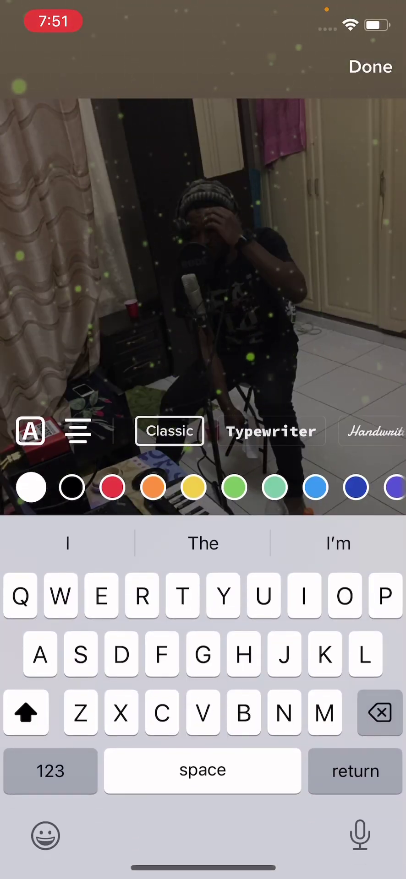
pyautogui.write('Go')
pyautogui.click(202, 543)
pyautogui.write('v')
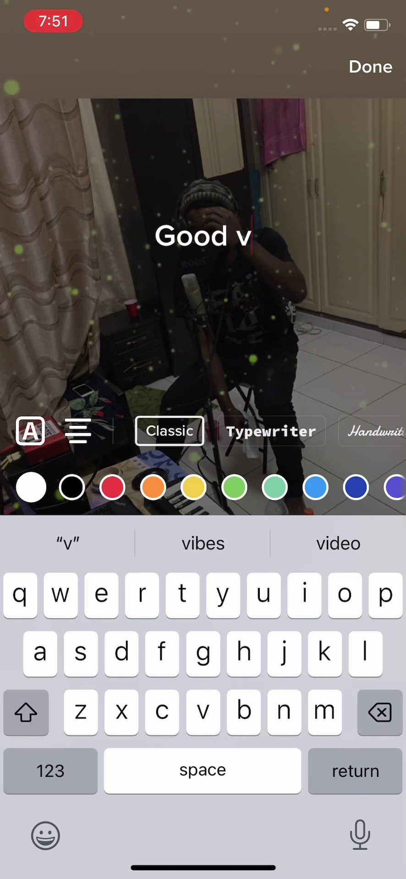
pyautogui.click(203, 543)
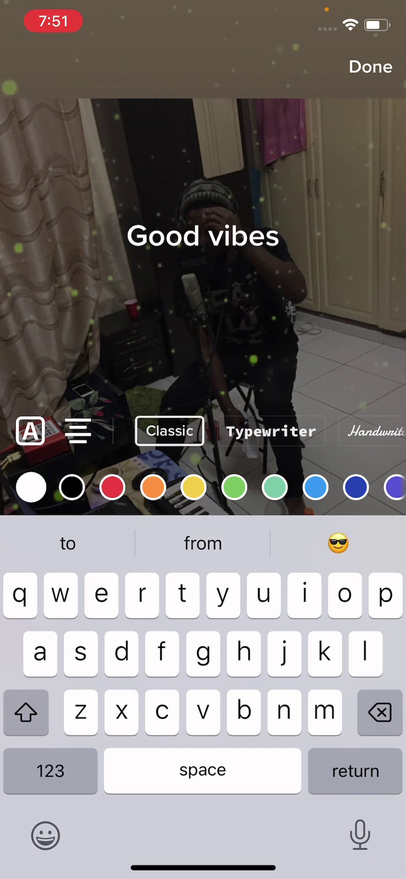
pyautogui.click(371, 67)
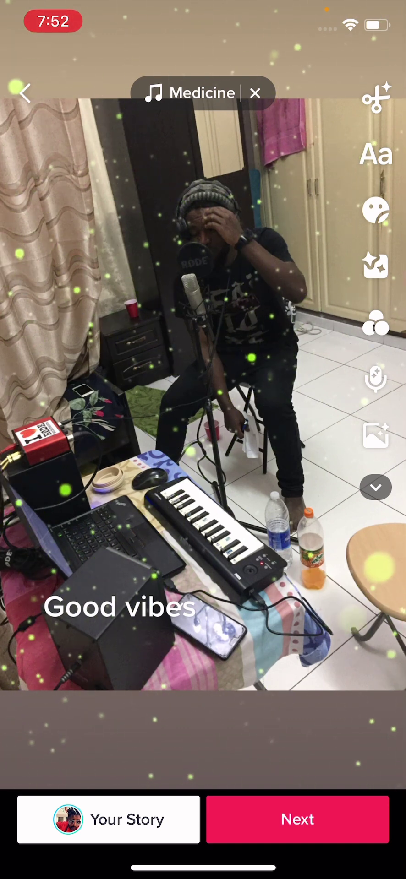
pyautogui.click(376, 488)
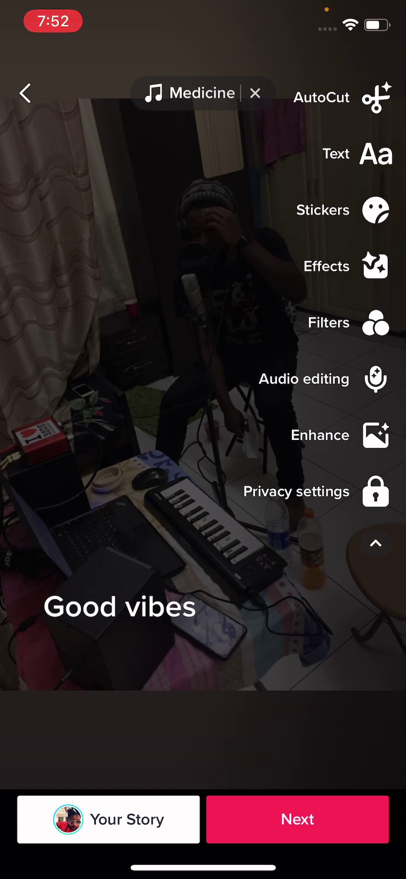
# Step: Place the confetti sticker at the top centre of the photo and continue to the Post screen
pyautogui.click(375, 210)
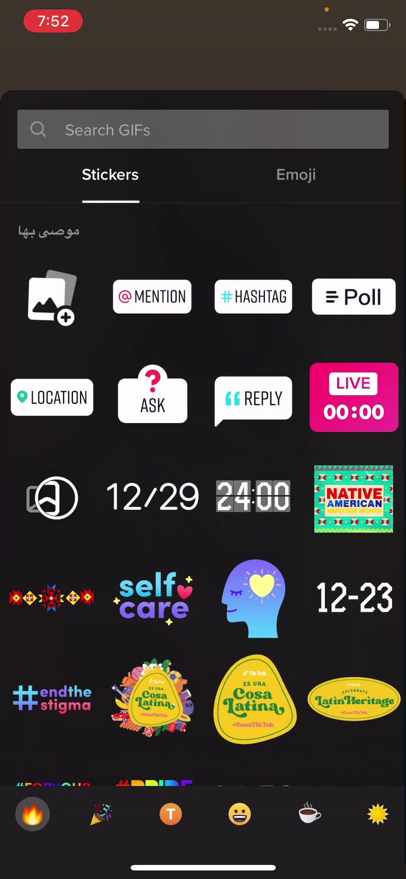
pyautogui.scroll(-10, 203, 504)
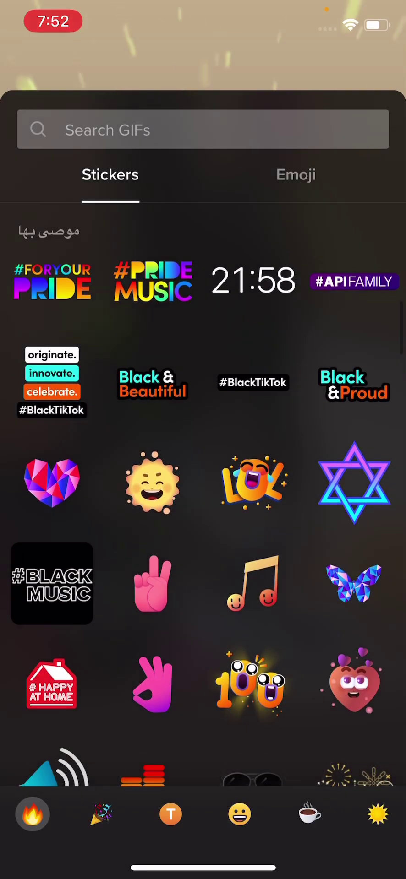
pyautogui.scroll(-3, 203, 504)
pyautogui.scroll(-4, 203, 503)
pyautogui.scroll(-5, 203, 504)
pyautogui.scroll(-3, 203, 504)
pyautogui.scroll(-10, 203, 503)
pyautogui.scroll(3, 203, 504)
pyautogui.scroll(6, 203, 504)
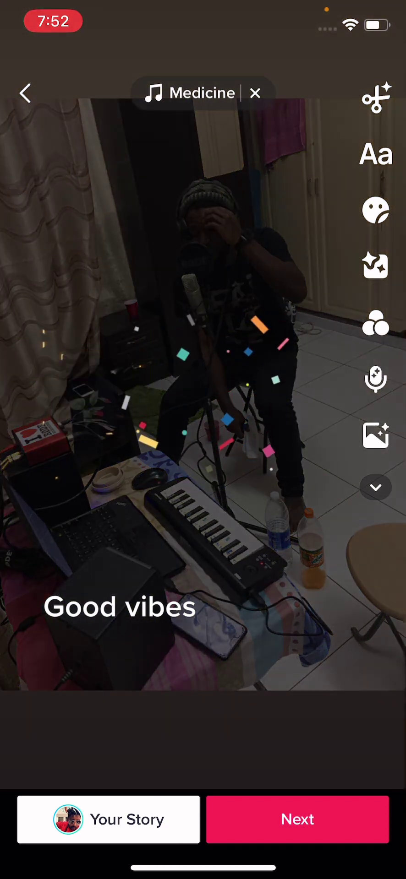
pyautogui.moveTo(206, 389); pyautogui.dragTo(206, 435)
pyautogui.moveTo(212, 341)
pyautogui.mouseDown()
pyautogui.moveTo(203, 183)
pyautogui.moveTo(202, 76)
pyautogui.mouseUp()
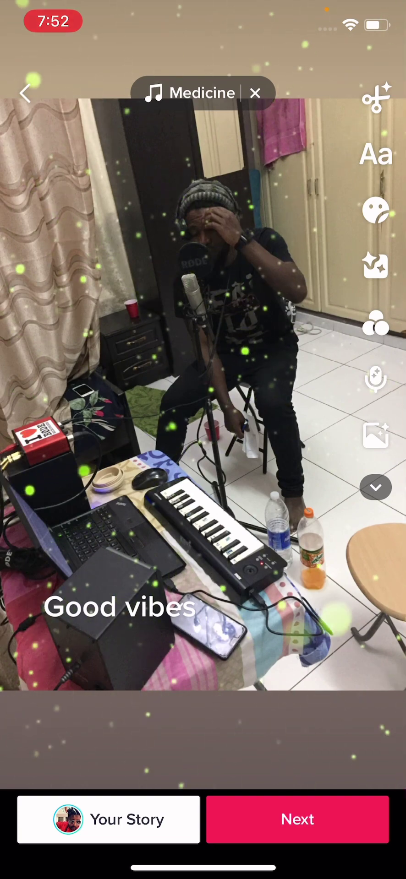
pyautogui.click(297, 819)
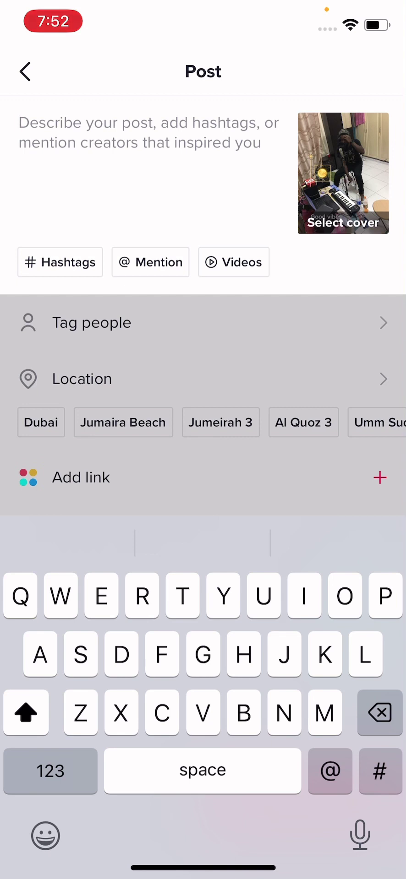
# Step: Enter #vibe as the post description
pyautogui.write('#')
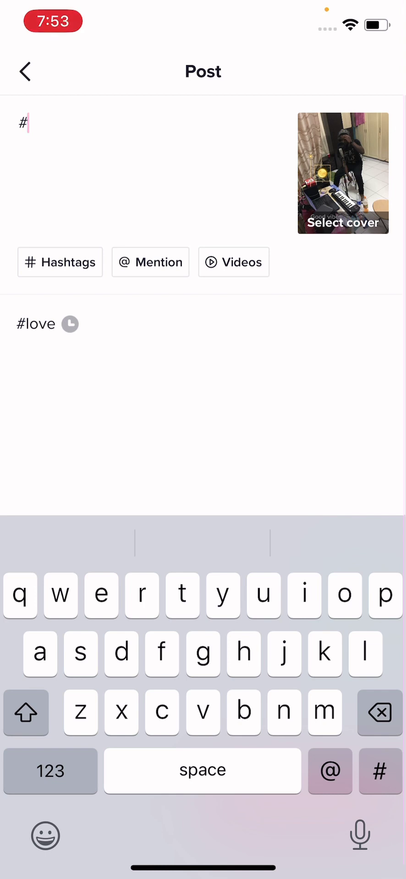
pyautogui.write('vibe')
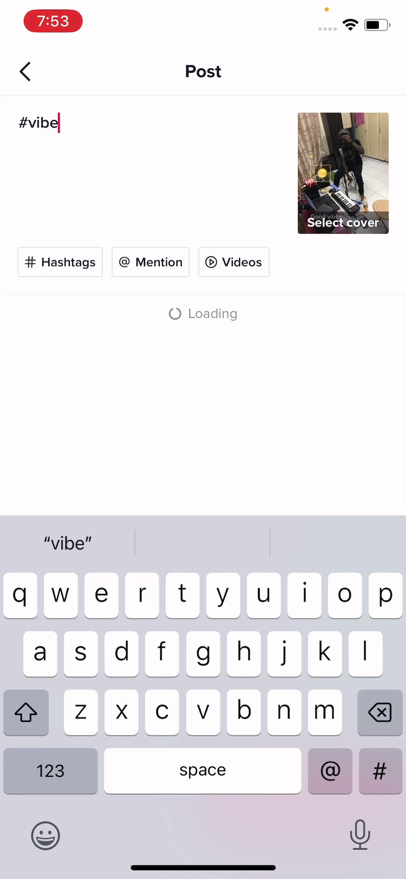